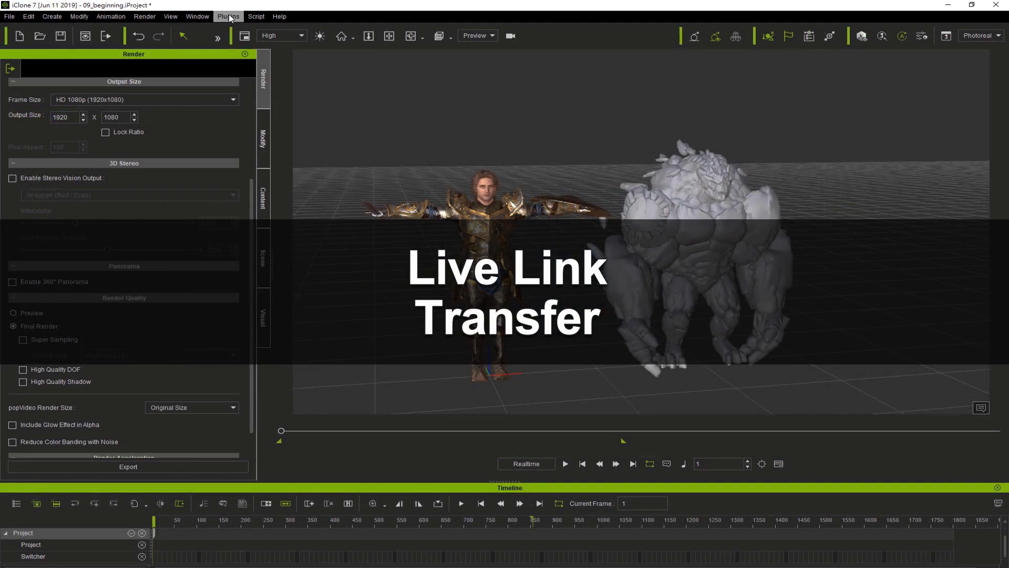
Open the Live Link for Unreal plugin and transfer the checked Paladin3 character and EditorActiveCamera to Unreal
click(229, 16)
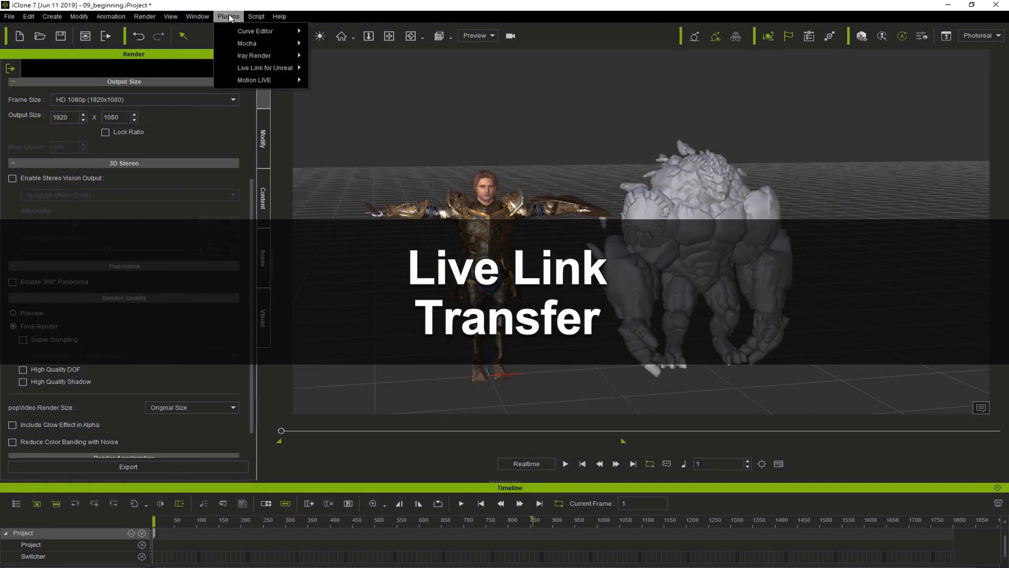
mouse_move(271, 69)
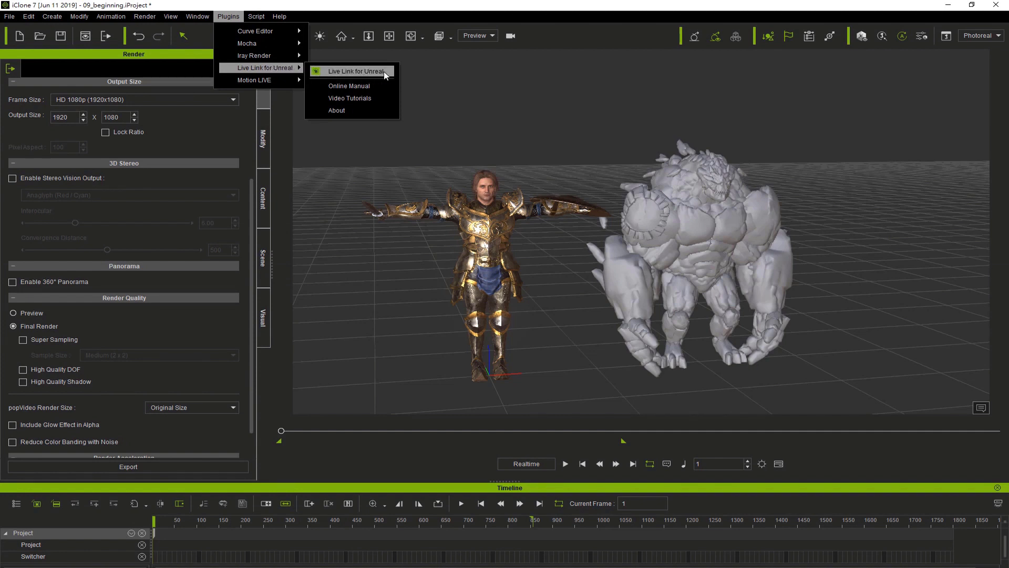
click(356, 70)
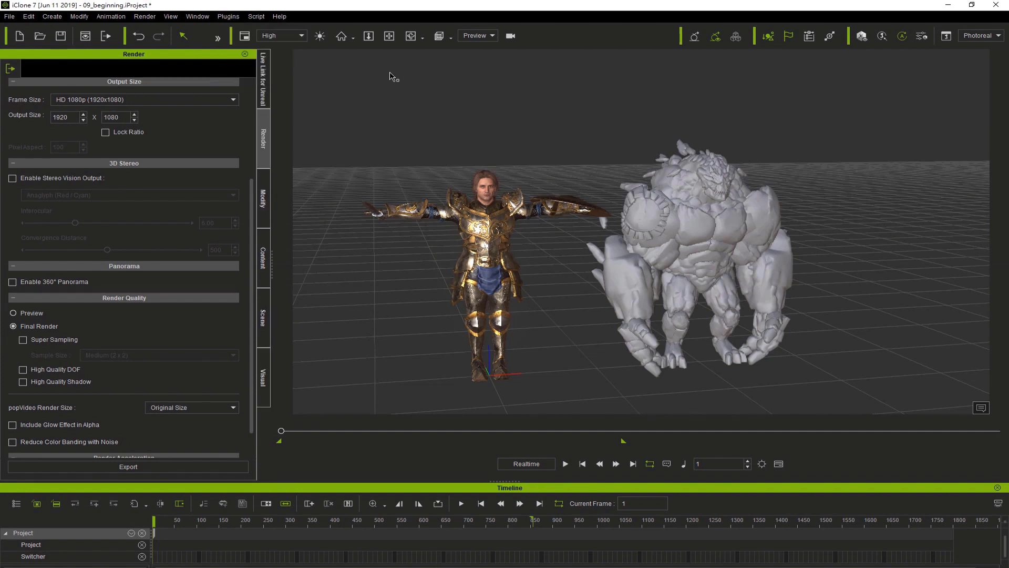
click(267, 85)
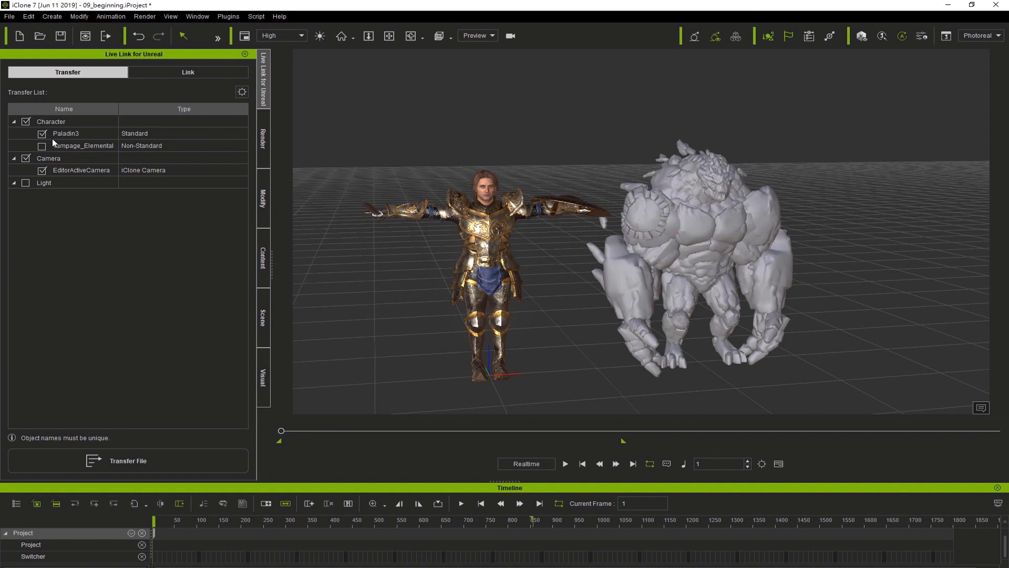
click(102, 459)
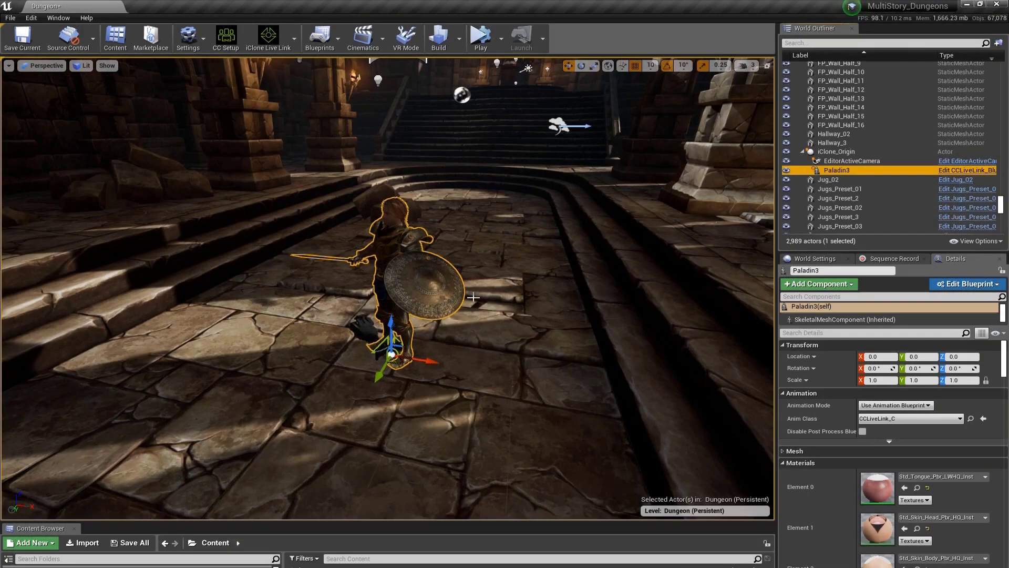
In Unreal Editor, select the transferred EditorActiveCamera and Paladin3 actors under iClone_Origin and view the character
click(830, 160)
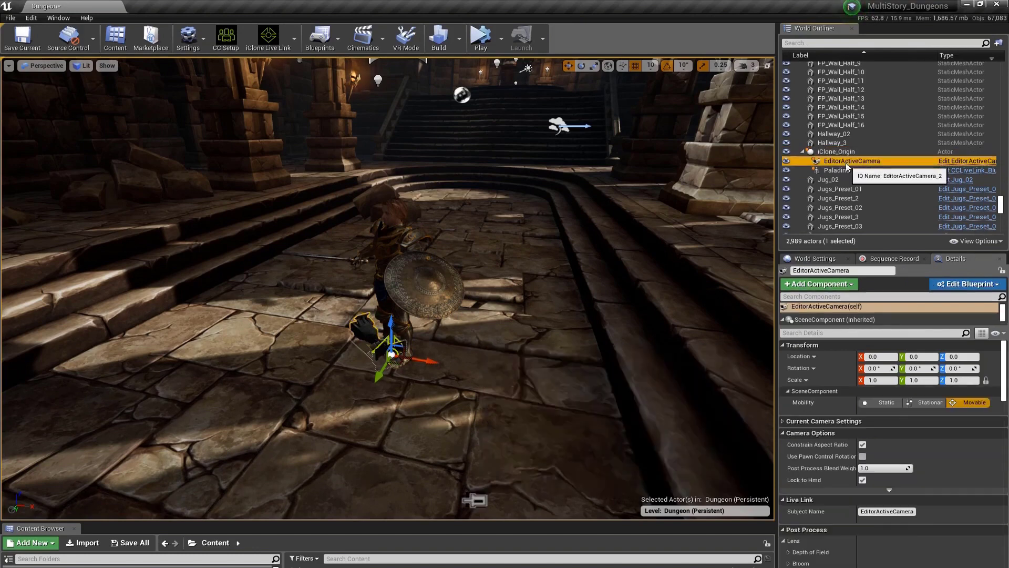
click(844, 170)
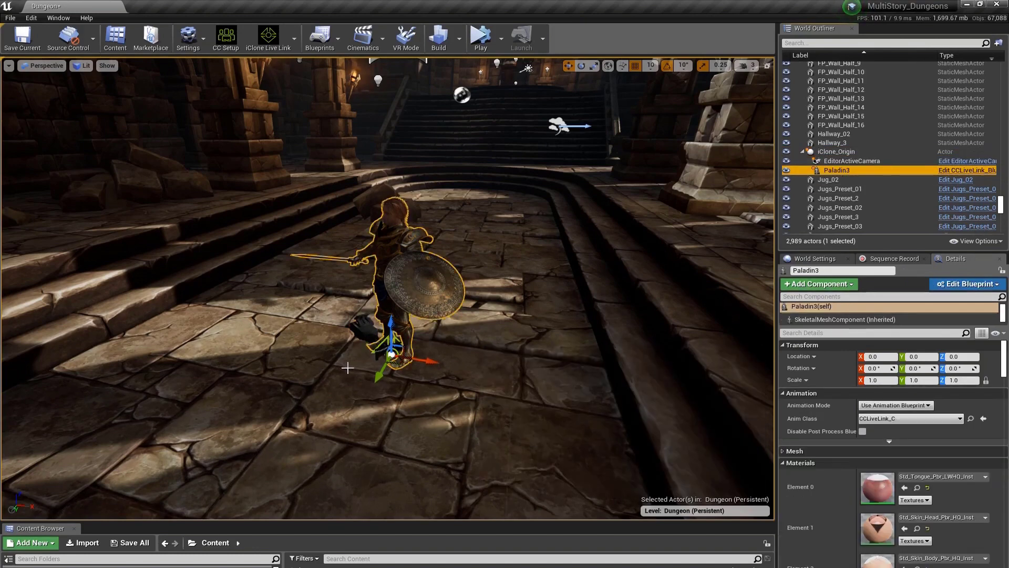
alt+drag(343, 368, 415, 368)
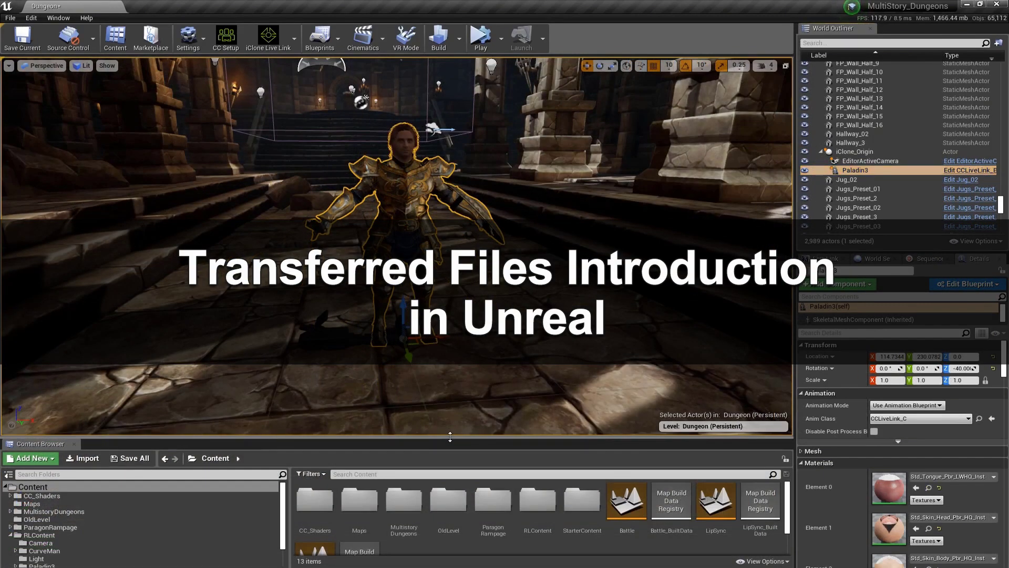
Enlarge the Content Browser and locate the EditorActiveCamera blueprint in the RLContent Camera folder
drag(450, 436, 450, 294)
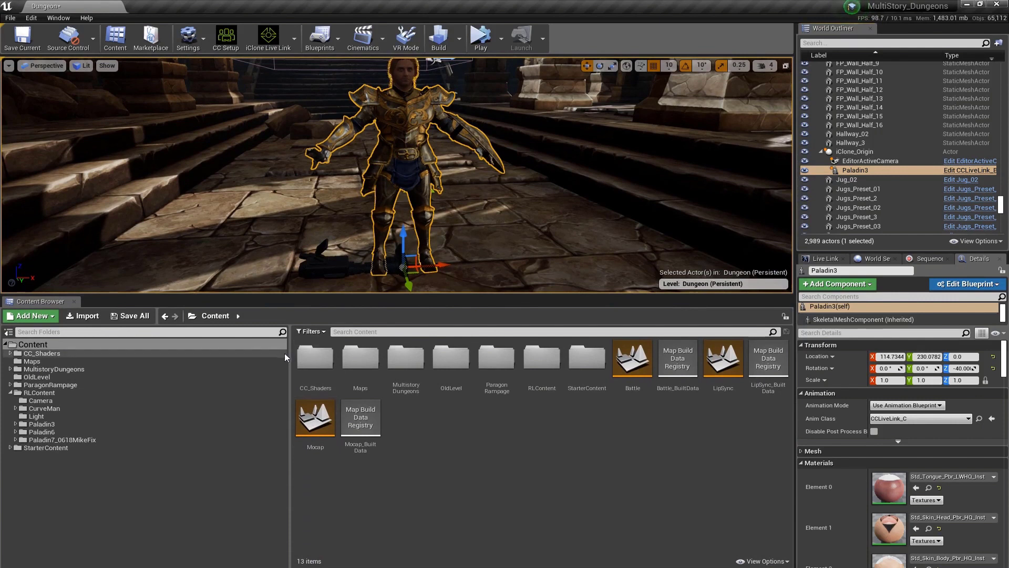
double_click(541, 362)
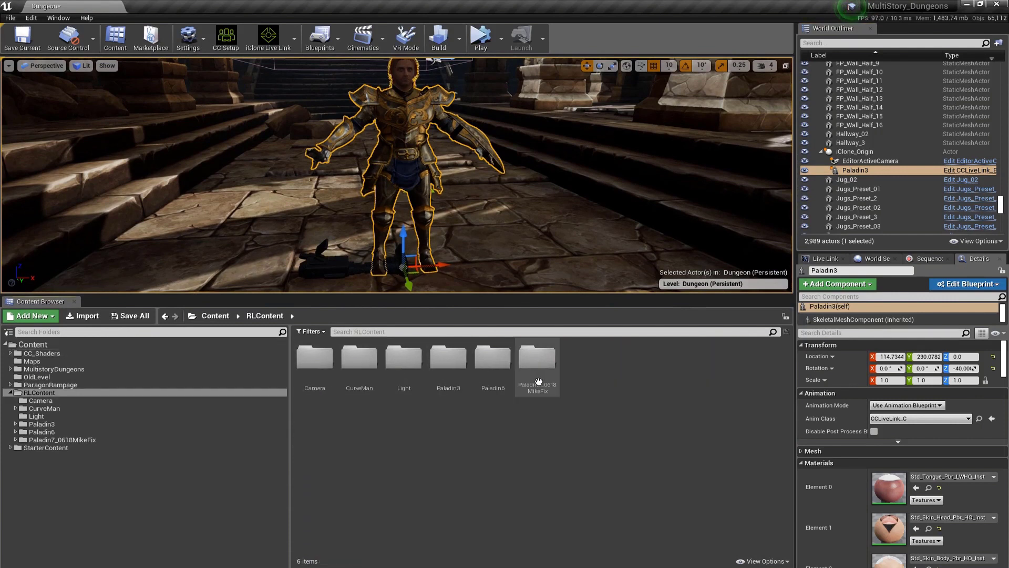
click(317, 367)
double_click(320, 373)
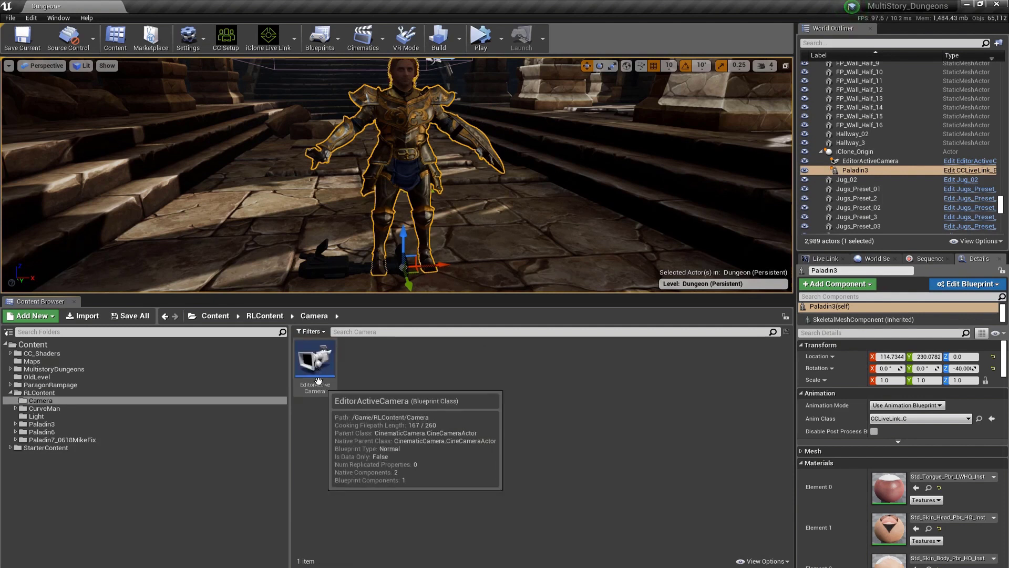
click(315, 363)
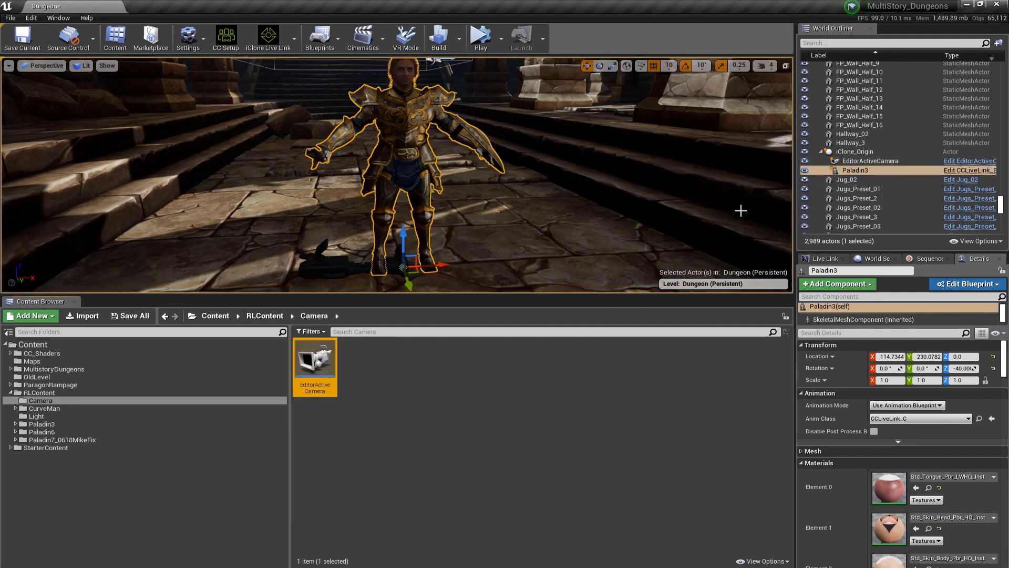
Go to the Paladin3 folder in RLContent and open CCLiveLink_Blueprint
click(265, 315)
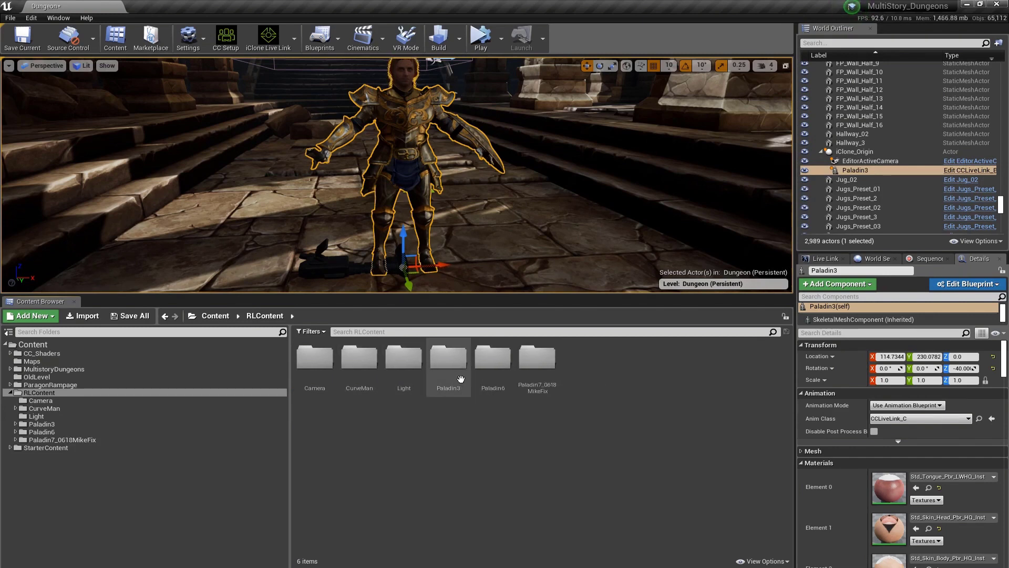
double_click(436, 379)
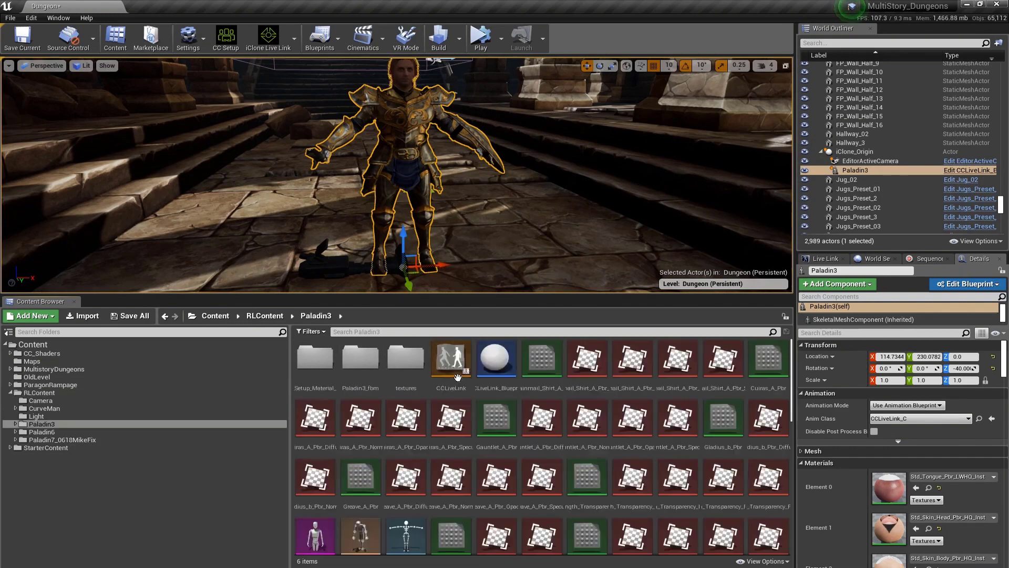
click(497, 378)
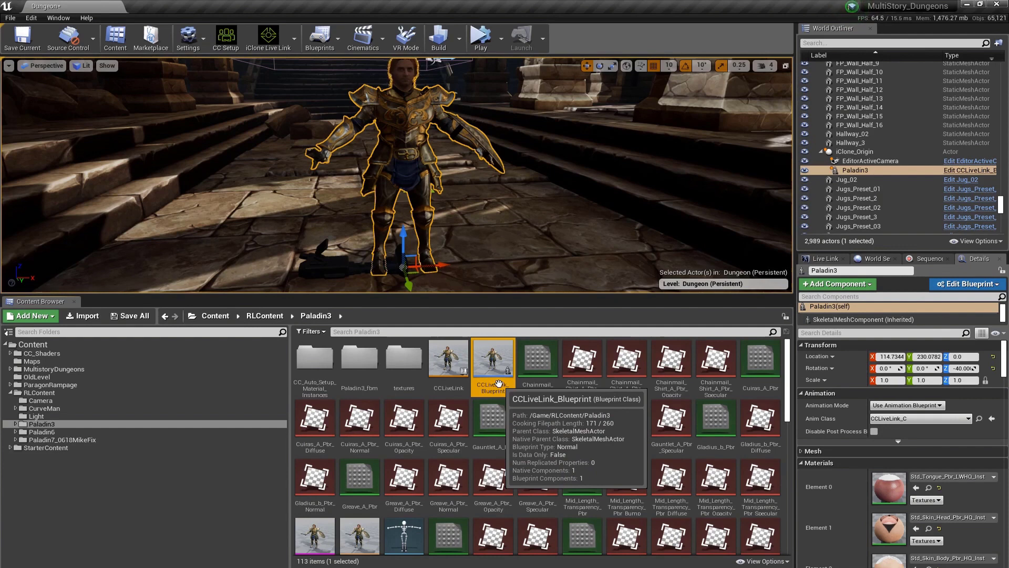
double_click(493, 368)
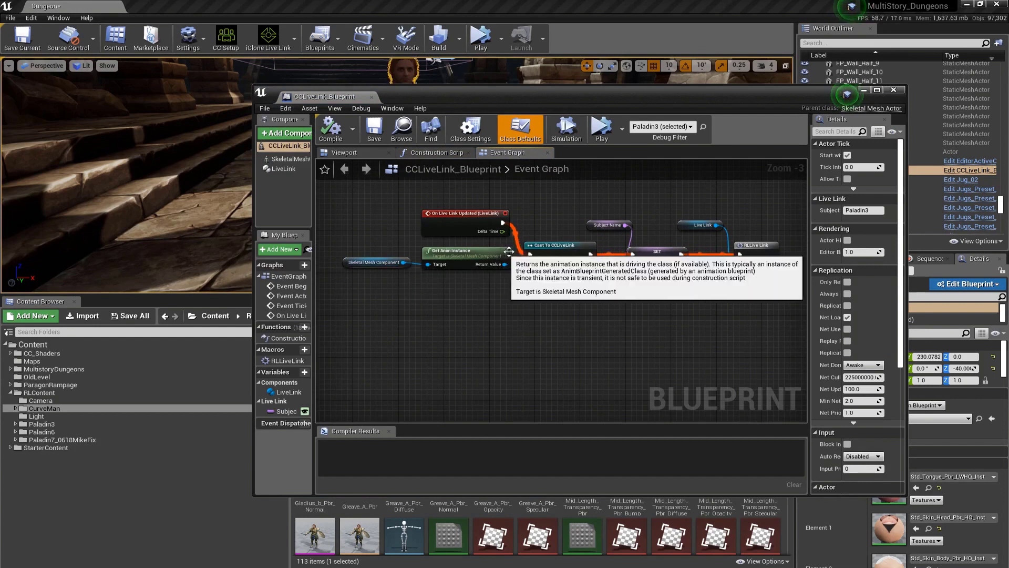
Examine the node graph of the RLLiveLink macro and close the blueprint editor
click(764, 247)
double_click(761, 247)
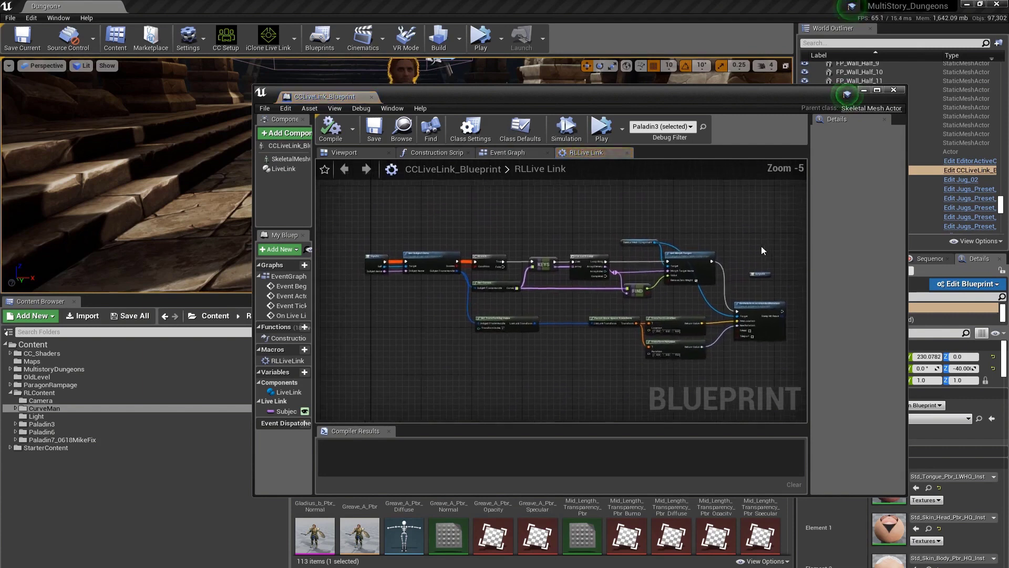
scroll(605, 301, up, 2)
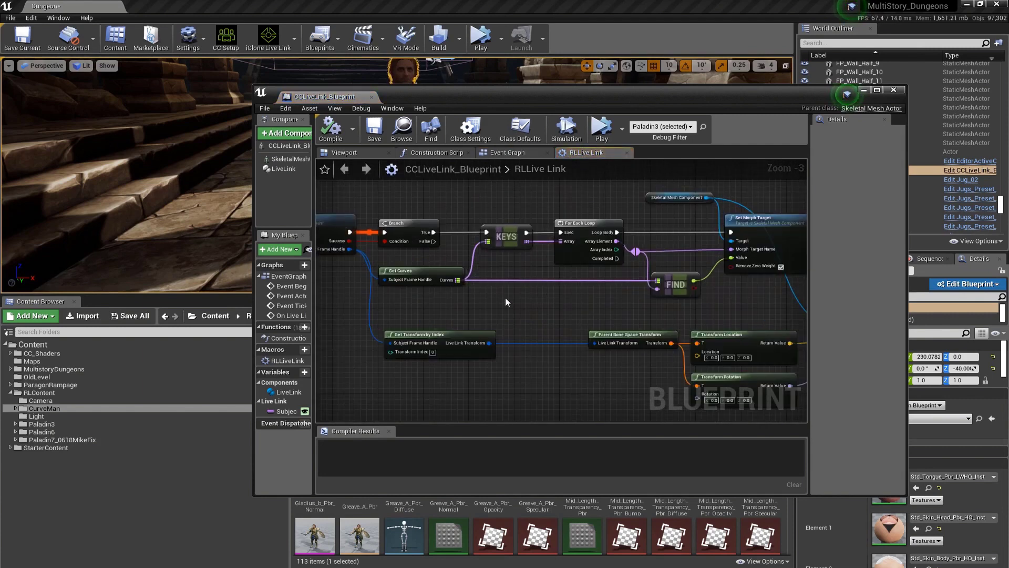
drag(749, 296, 764, 389)
click(764, 389)
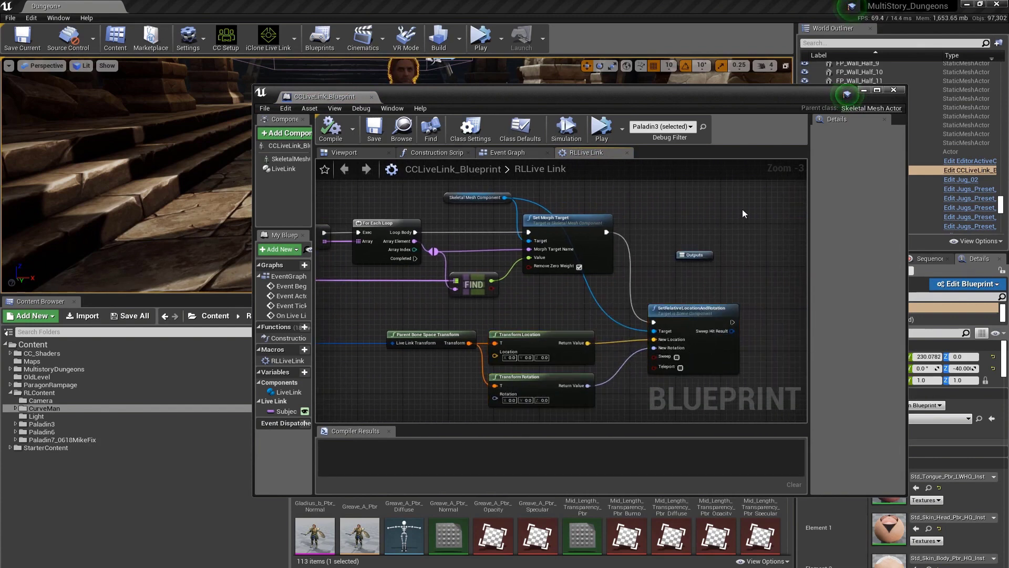
click(892, 90)
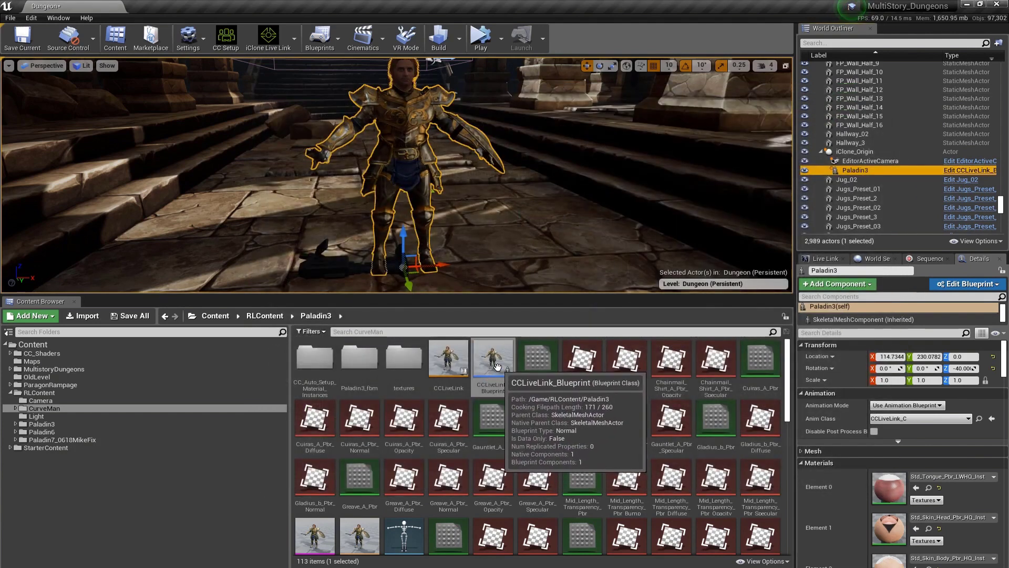
Delete the Paladin3 actor from the level
click(855, 171)
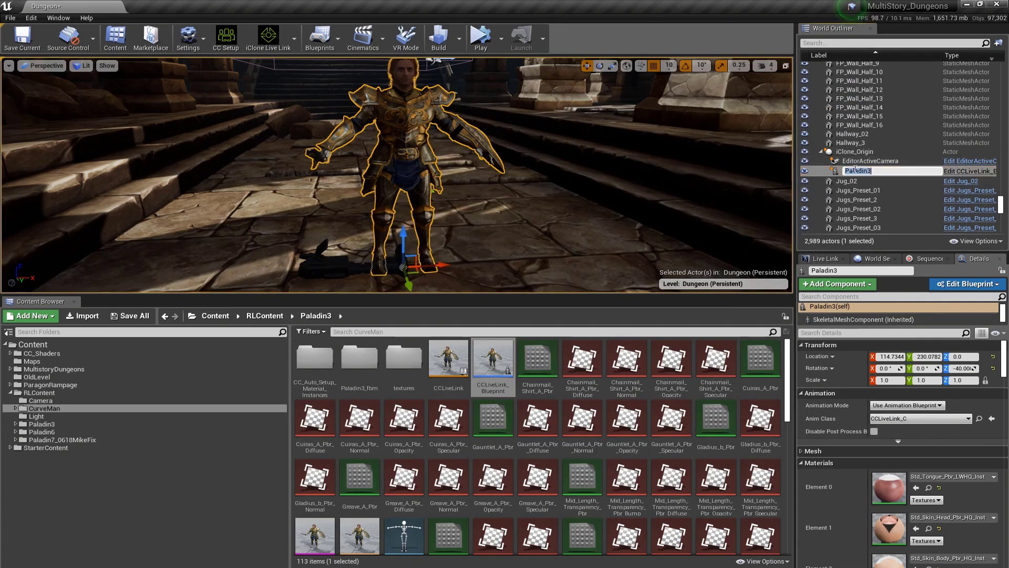
key(Return)
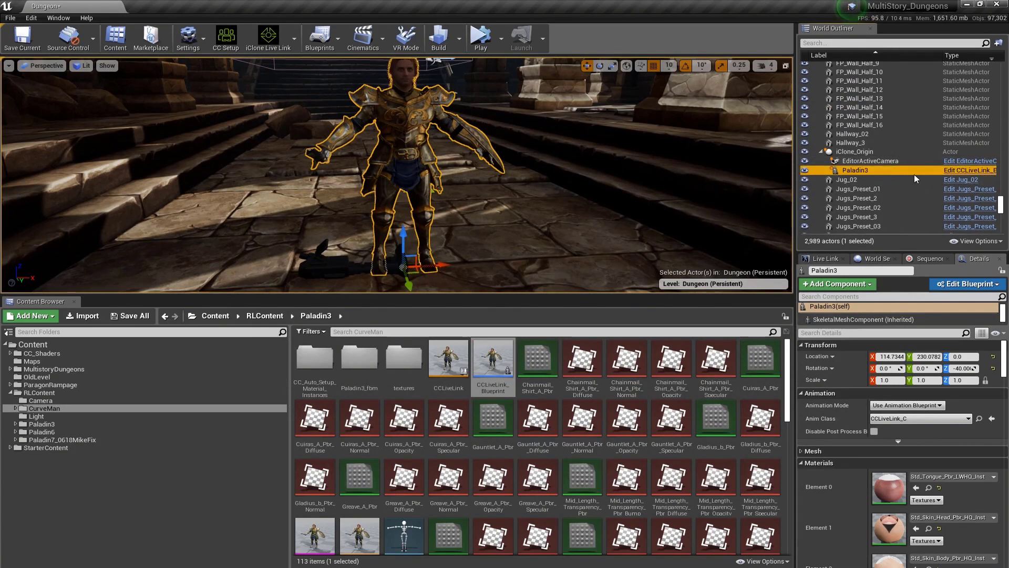
key(Delete)
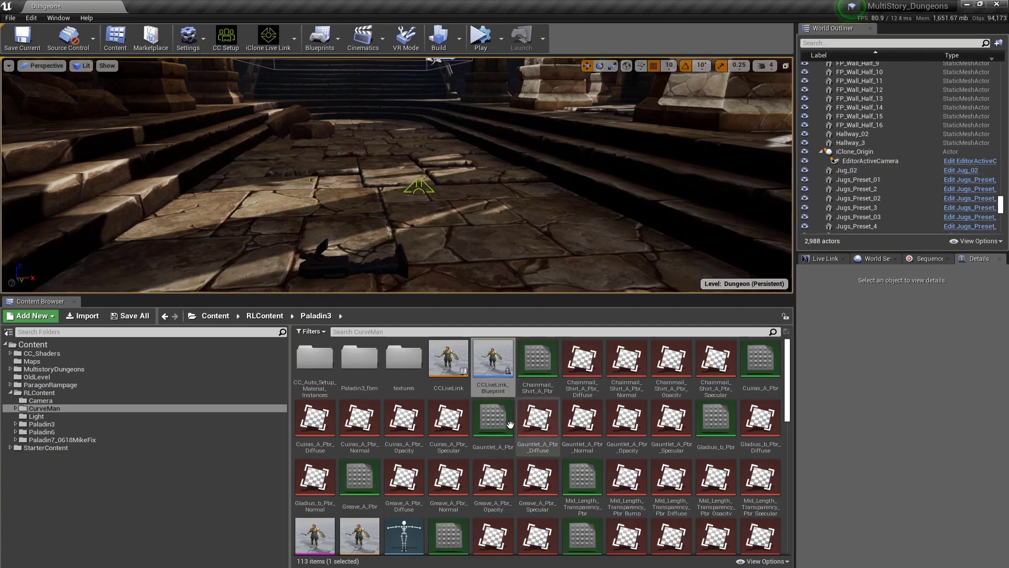
Place CCLiveLink_Blueprint on the dungeon floor and attach it to the iClone_Origin actor
drag(493, 362, 402, 258)
right_click(873, 156)
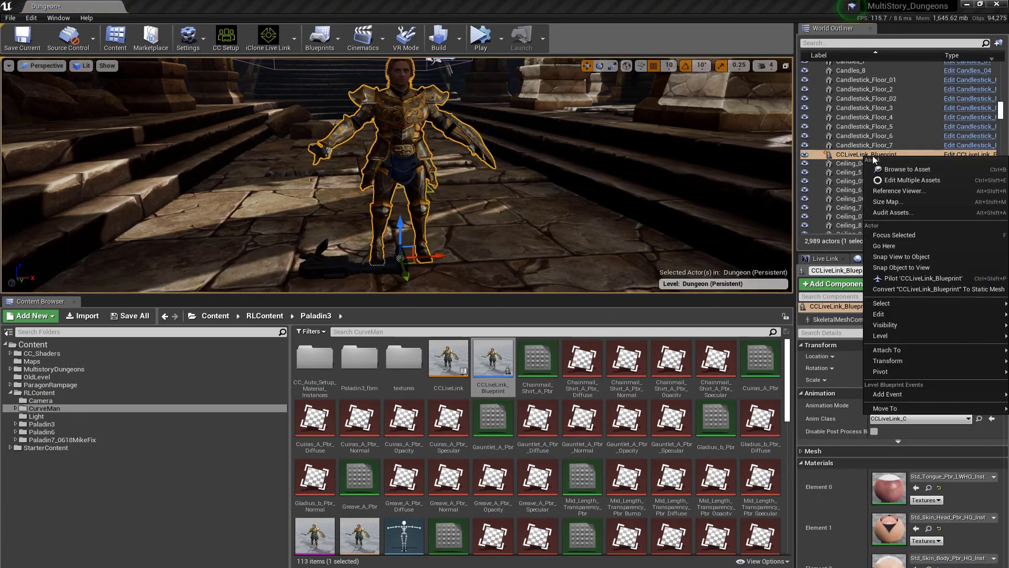
mouse_move(899, 350)
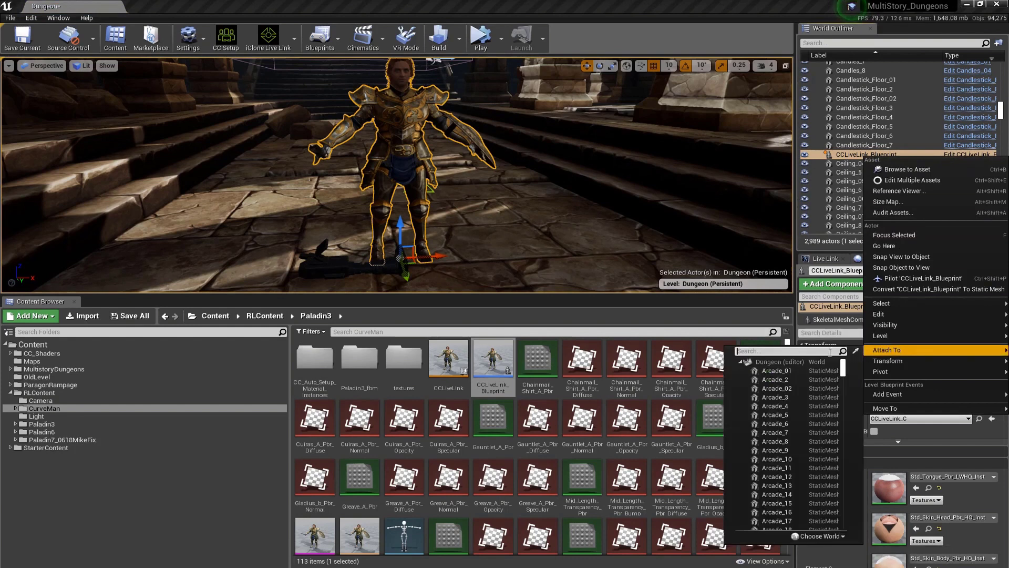
text(icl)
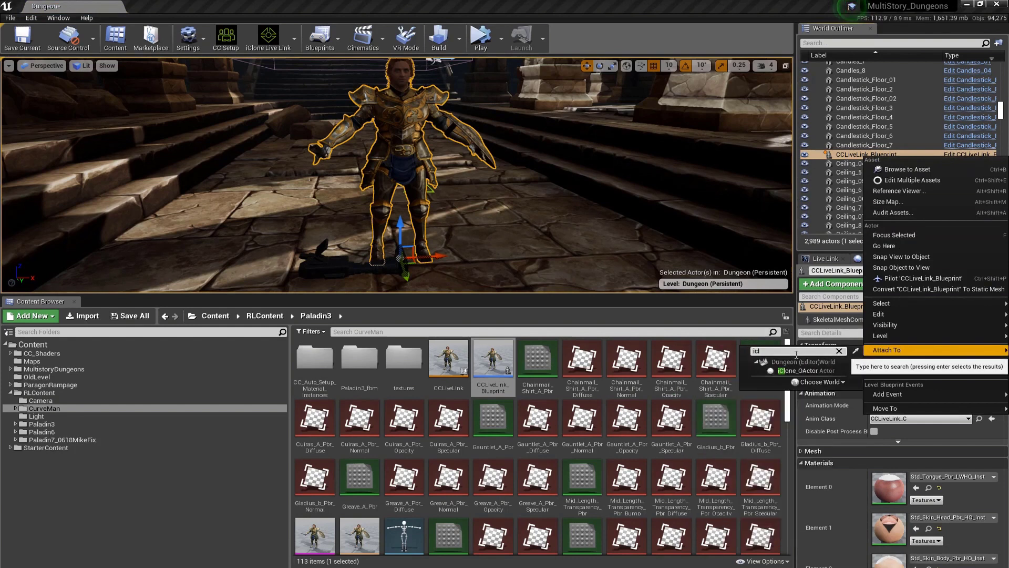
click(800, 371)
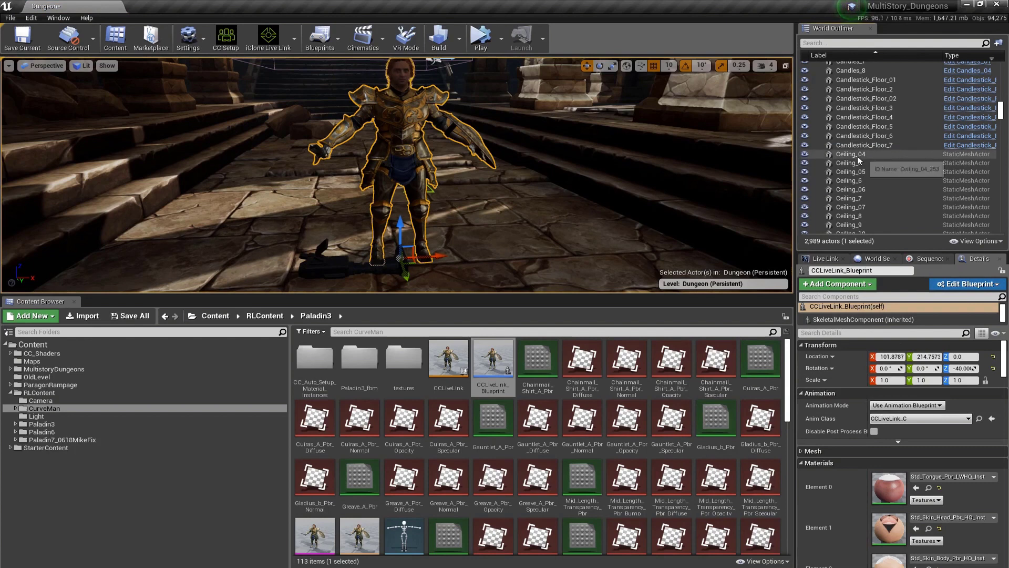
click(434, 192)
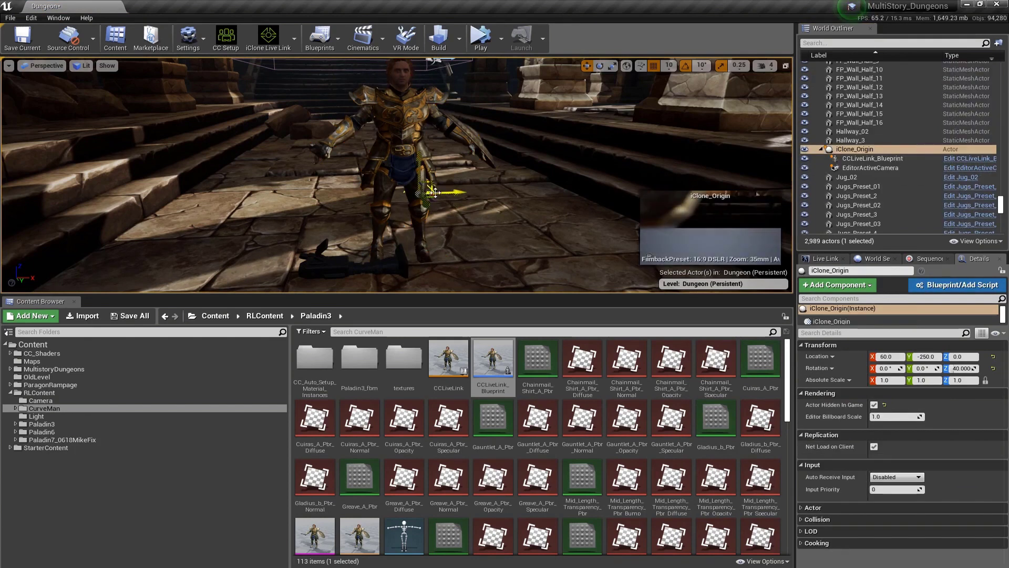
click(893, 160)
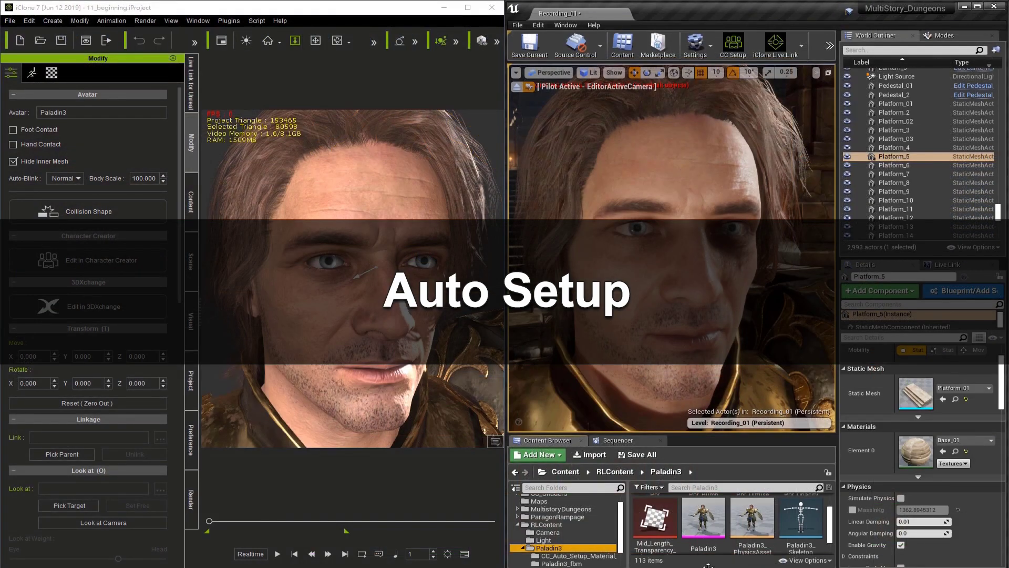
mouse_move(699, 524)
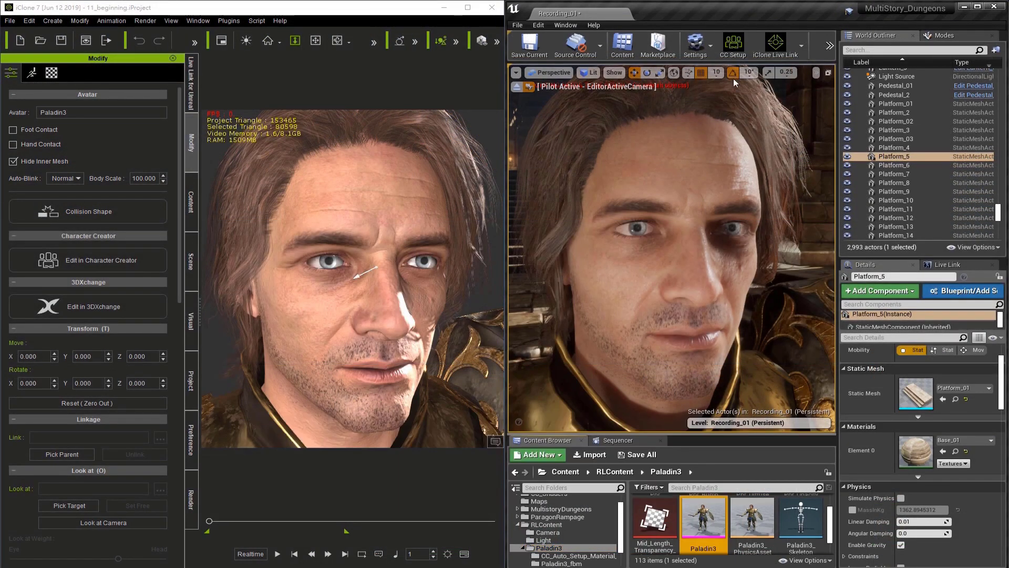
click(736, 55)
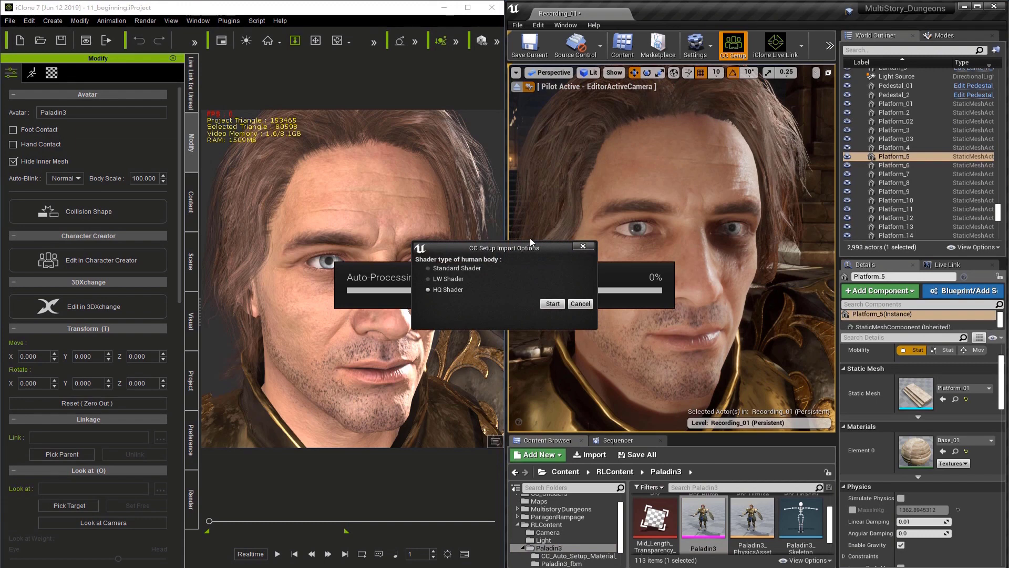
click(426, 289)
click(580, 304)
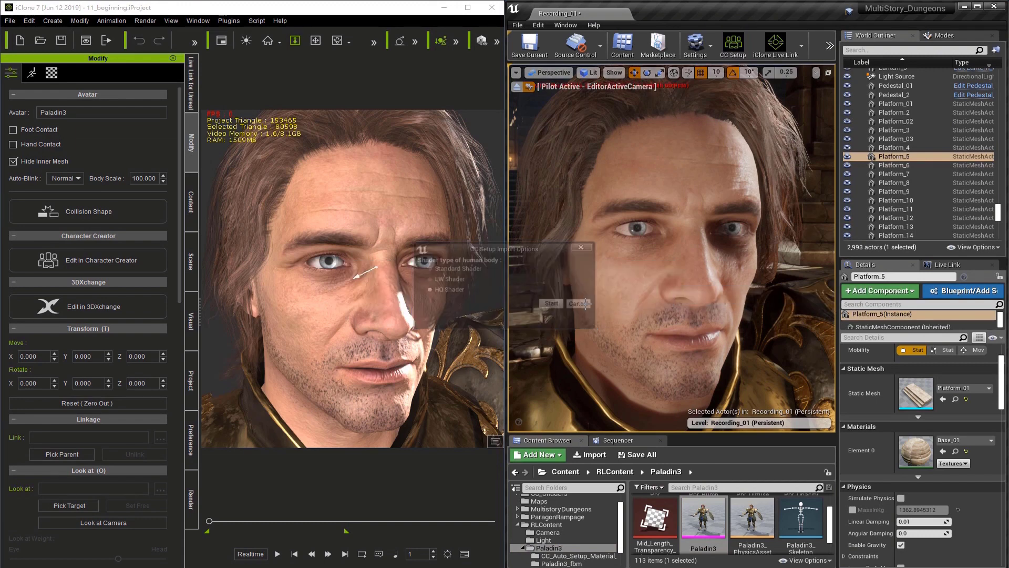
Open the Paladin3 character's head skin material instance and its parent material RL_HQSkin in the material editor
click(627, 295)
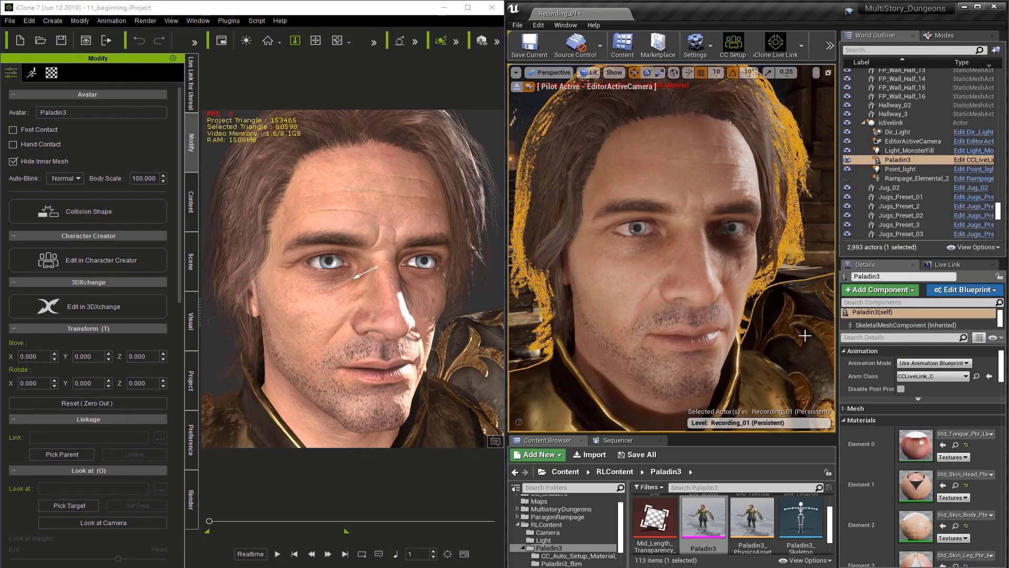
double_click(914, 481)
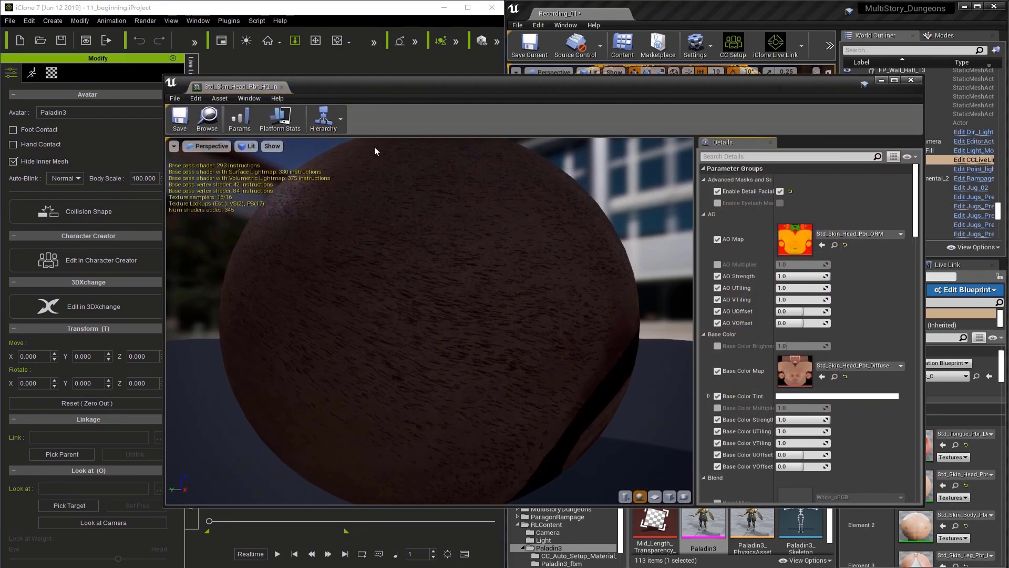
click(342, 124)
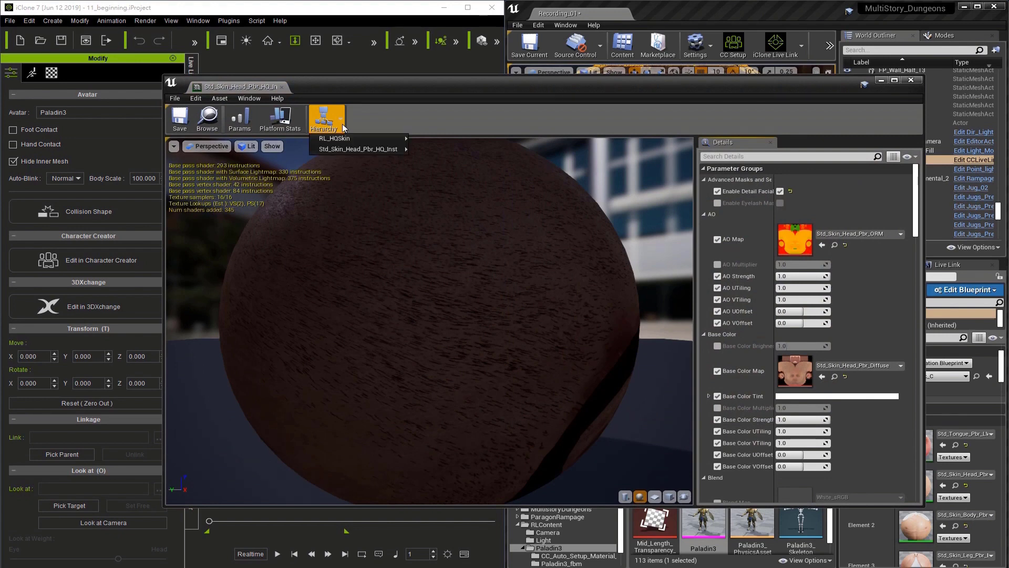
mouse_move(339, 138)
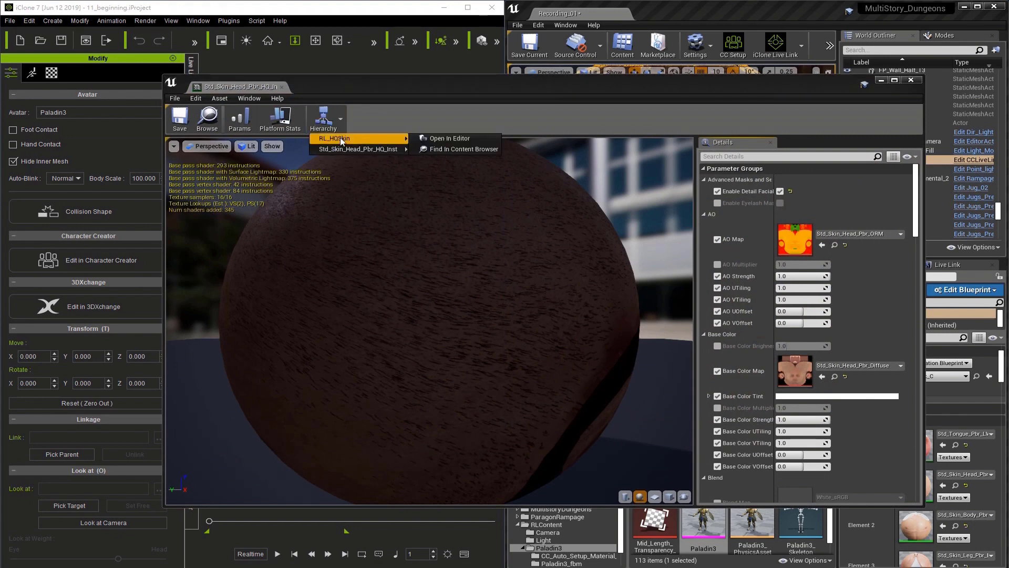
click(430, 137)
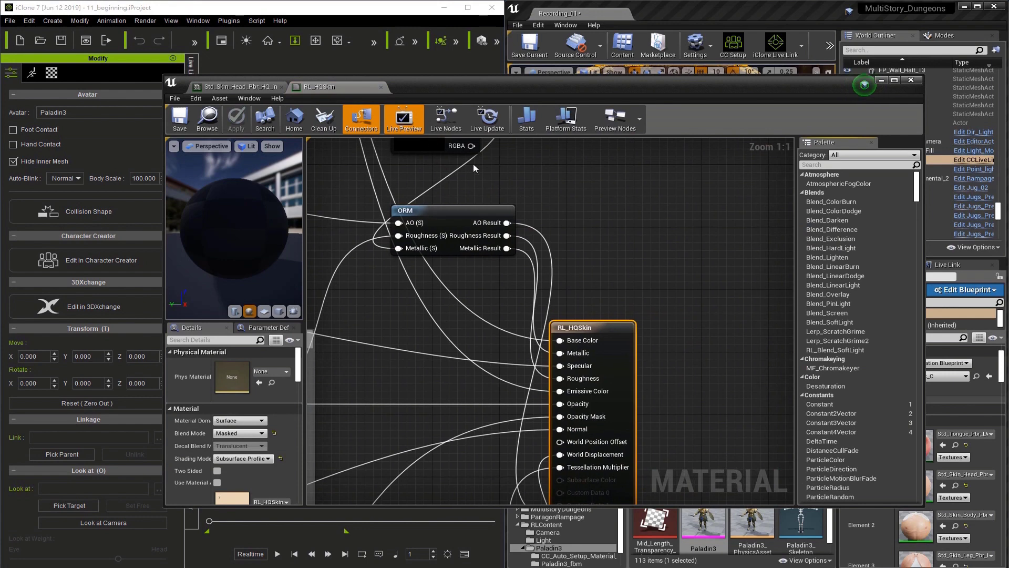
Examine the overall RL_HQSkin node graph and trace the texture coordinate connections to the Blend Map and Glow Map nodes
scroll(512, 196, down, 7)
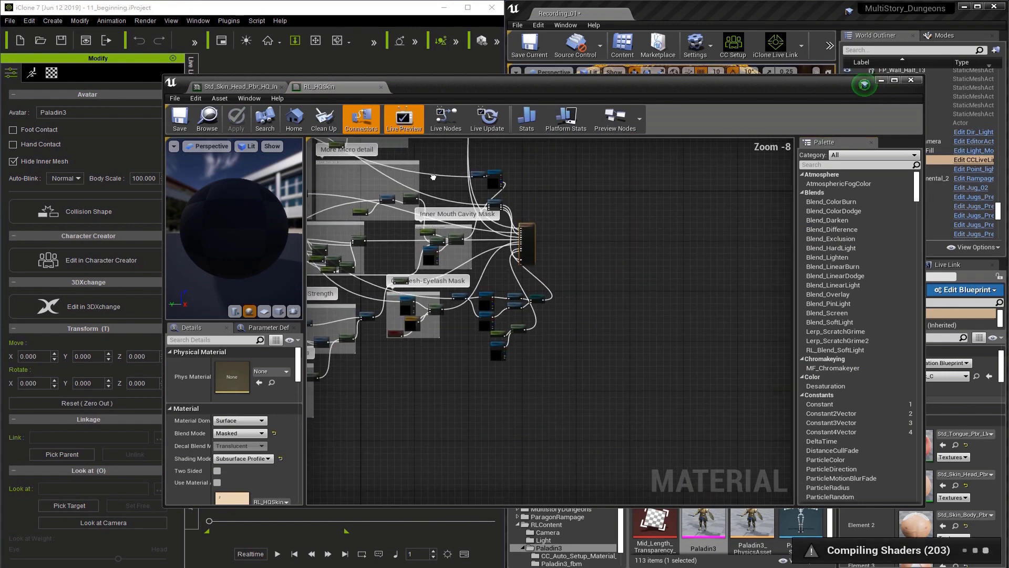
scroll(571, 234, down, 3)
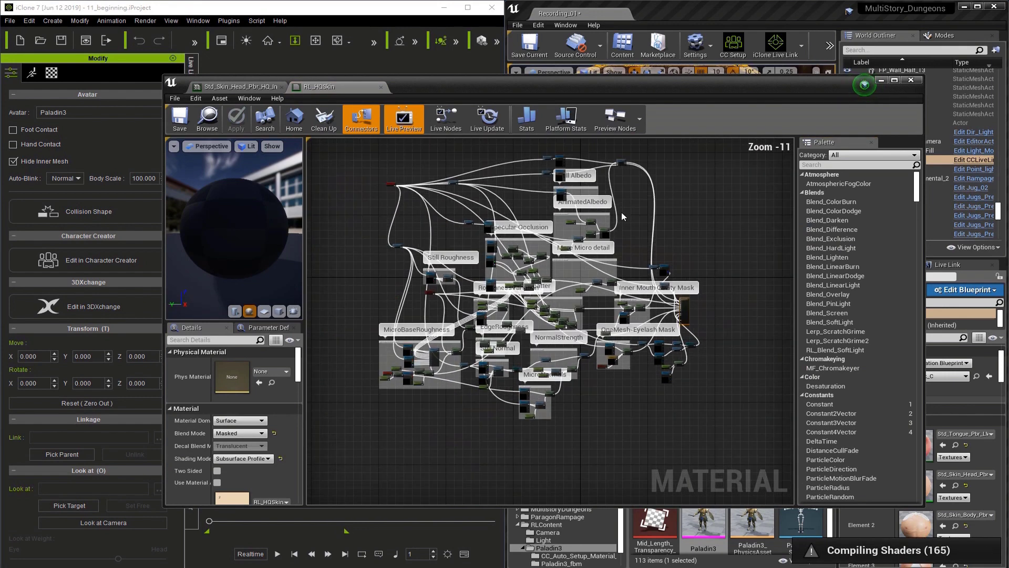
right_drag(627, 255, 633, 252)
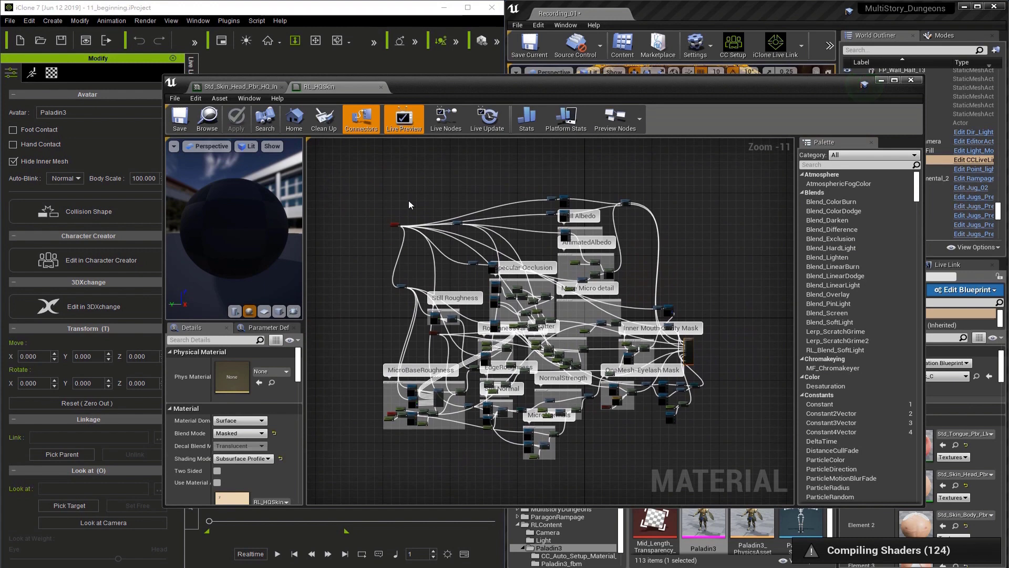
scroll(408, 200, up, 2)
scroll(377, 206, up, 8)
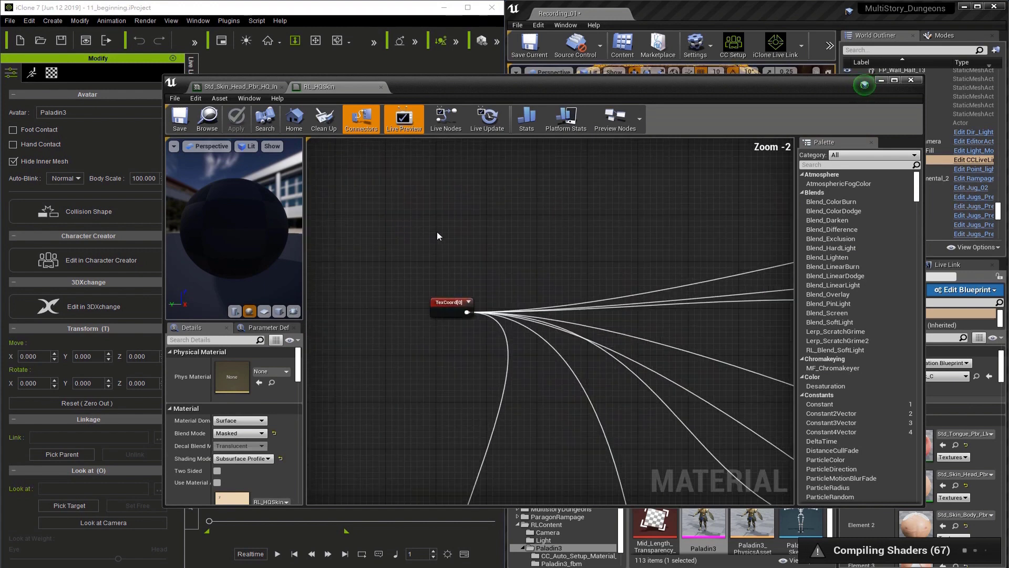
right_drag(633, 264, 466, 256)
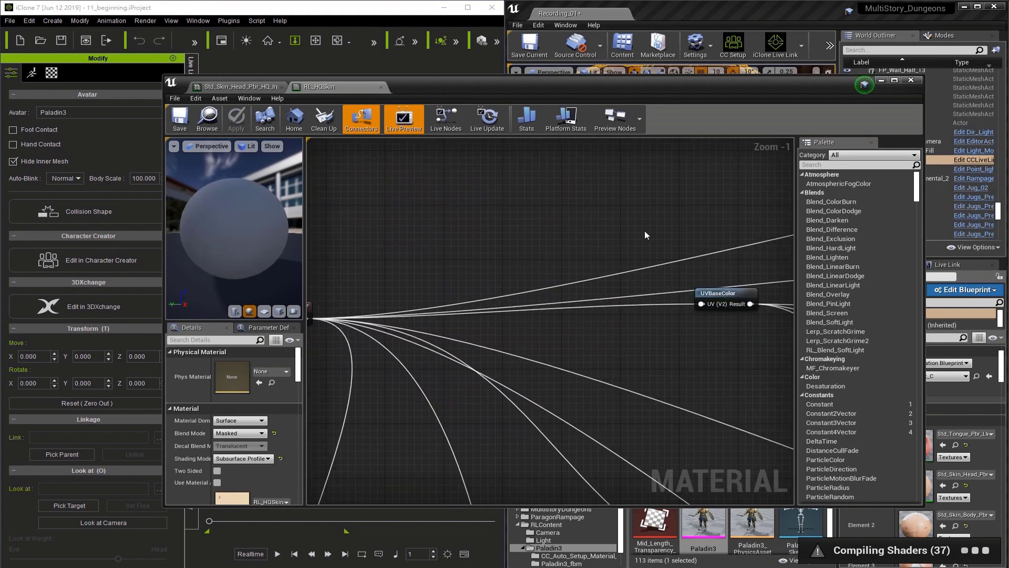
right_drag(644, 230, 415, 228)
right_drag(646, 201, 394, 224)
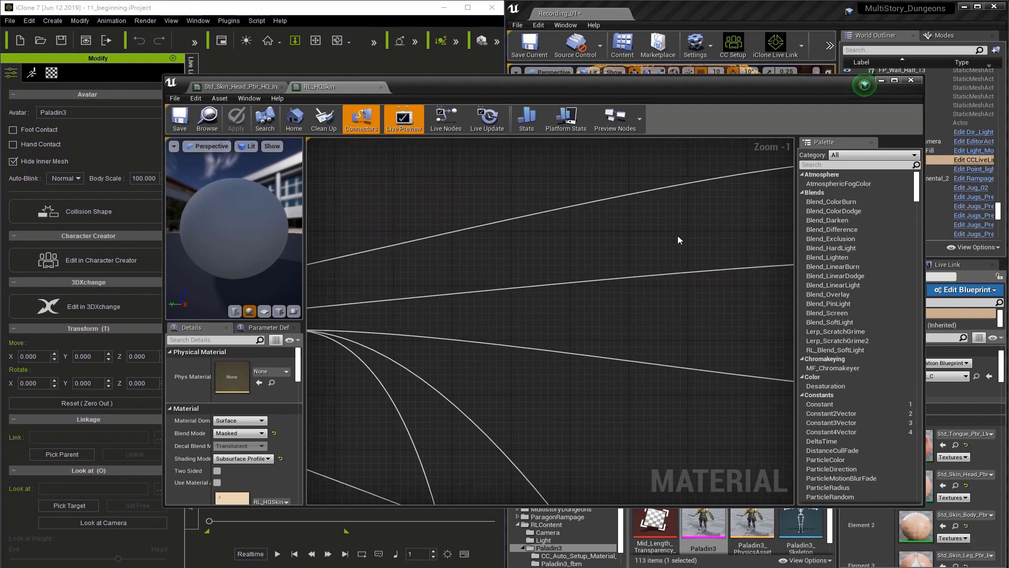
right_drag(677, 236, 442, 245)
right_drag(618, 234, 402, 256)
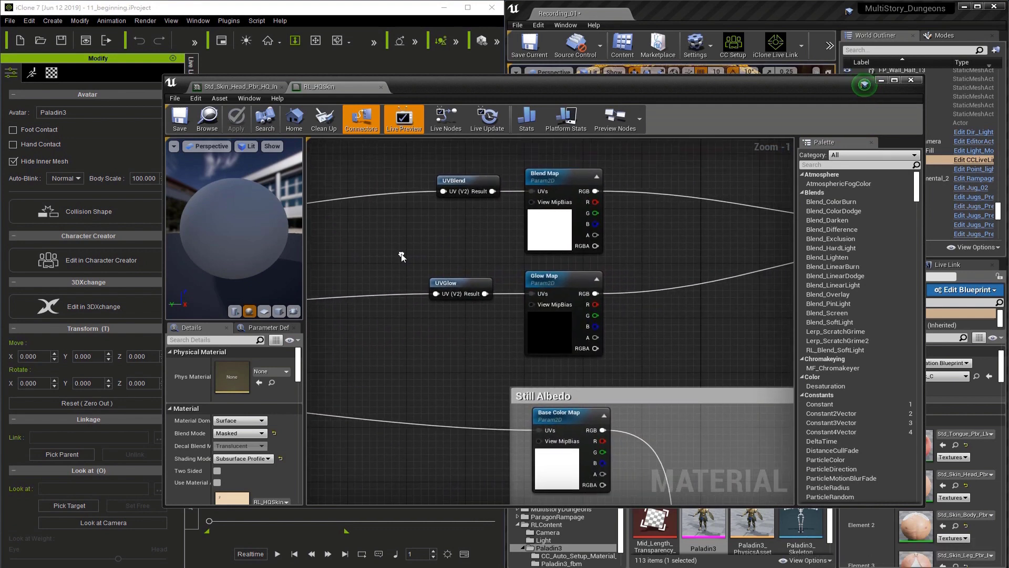
right_drag(685, 257, 562, 252)
right_drag(683, 257, 551, 266)
Examine the albedo, More Micro detail and Inner Mouth Cavity Mask node groups of the RL_HQSkin material
right_drag(642, 358, 636, 228)
right_drag(675, 379, 655, 186)
right_drag(523, 292, 788, 293)
right_drag(616, 286, 712, 285)
scroll(707, 285, down, 2)
right_drag(735, 366, 691, 200)
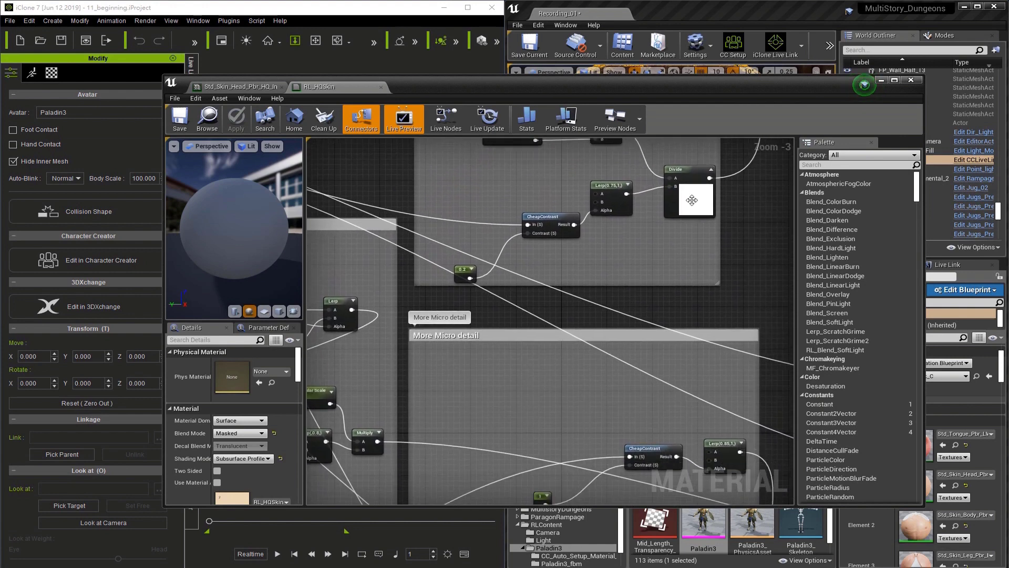
right_drag(719, 338, 687, 319)
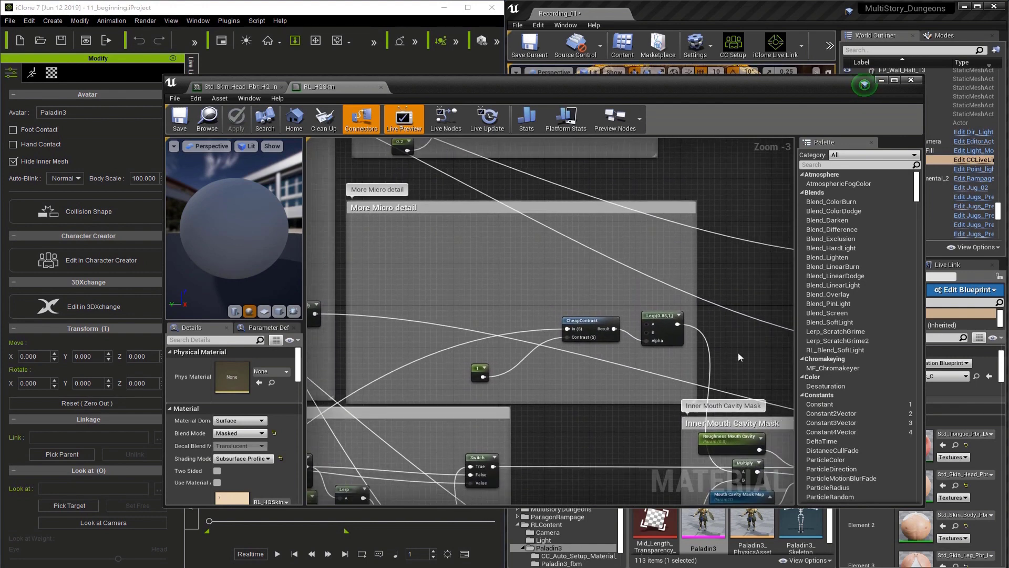
right_drag(752, 369, 571, 296)
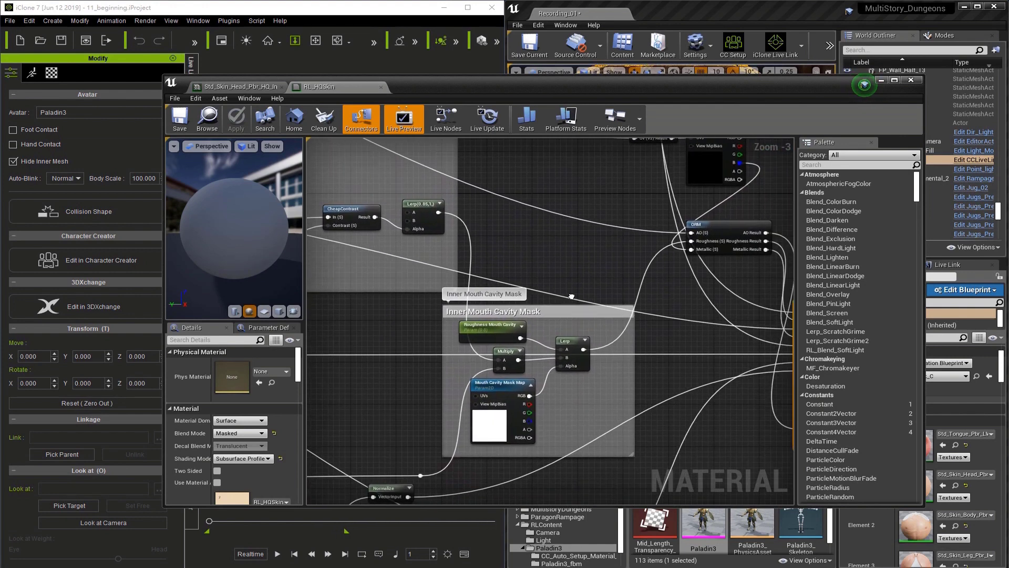
right_drag(632, 227, 653, 245)
right_drag(563, 297, 645, 245)
right_drag(565, 335, 707, 341)
Examine the NormalStrength, EdgeRoughness and Still Normal node groups of the RL_HQSkin material
right_drag(437, 414, 659, 413)
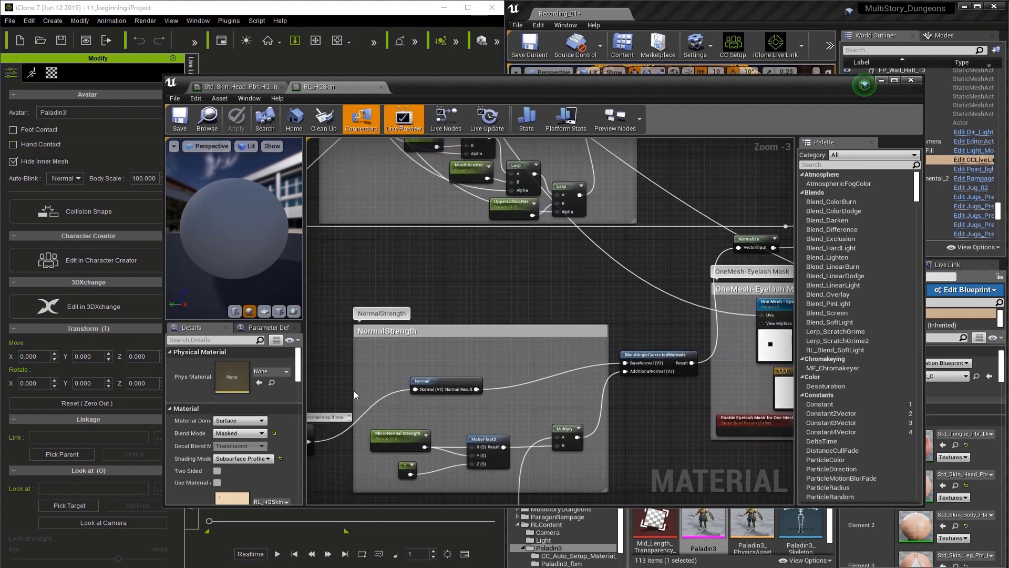
right_drag(333, 359, 572, 354)
right_drag(508, 342, 703, 317)
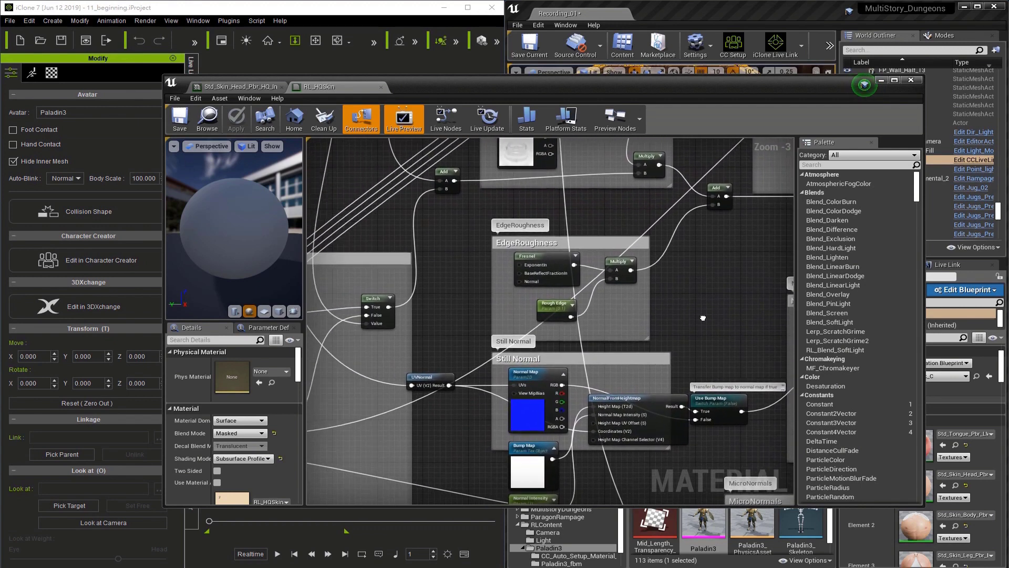
right_drag(555, 339, 594, 328)
right_drag(487, 430, 608, 442)
right_drag(433, 453, 554, 475)
Examine the Still Roughness group and its UVRoughness input, and review the complete RL_HQSkin node network
right_drag(408, 194, 359, 321)
right_drag(516, 252, 477, 406)
right_drag(568, 310, 466, 461)
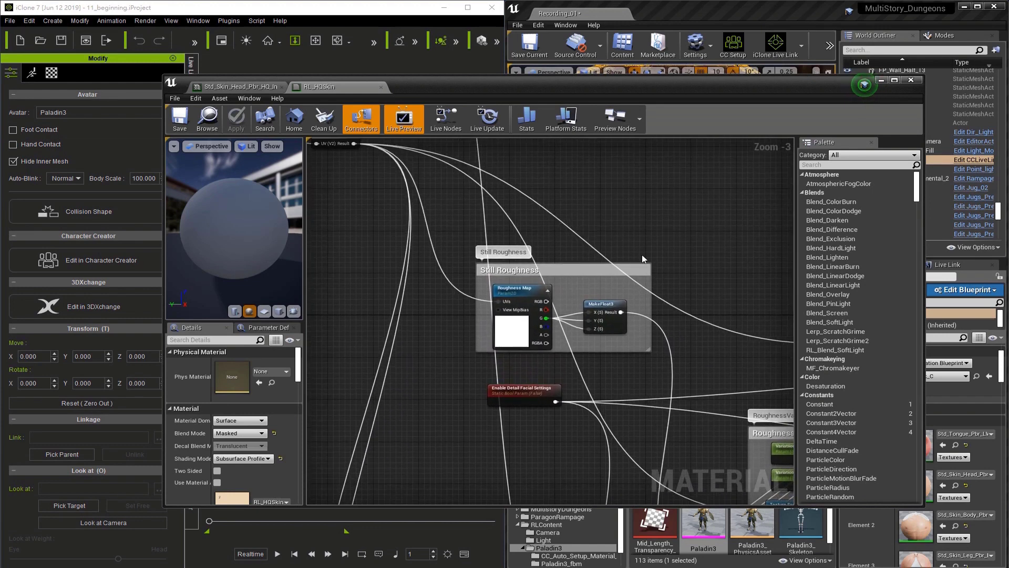
right_drag(612, 183, 622, 310)
right_drag(554, 250, 671, 395)
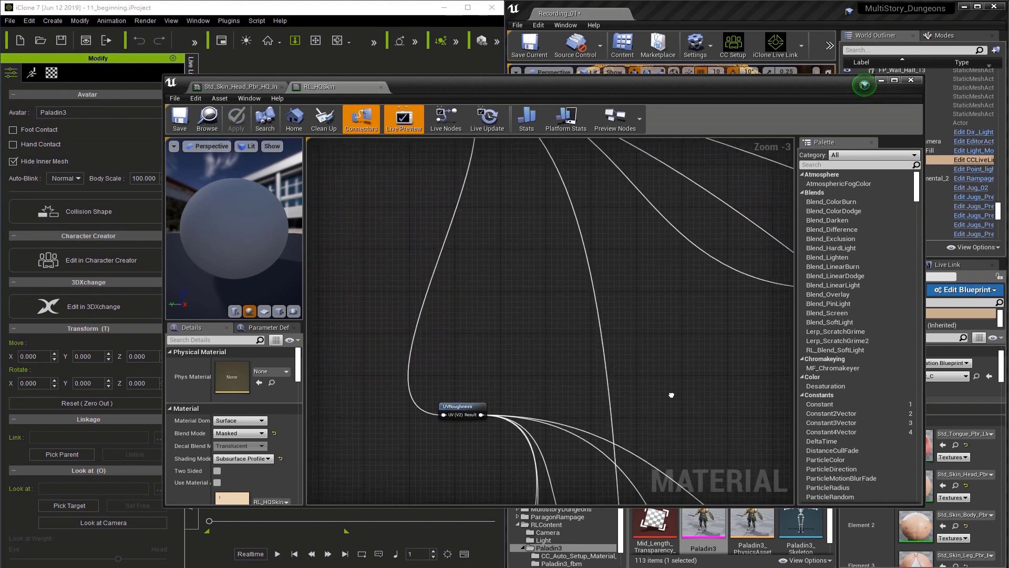
scroll(671, 394, down, 5)
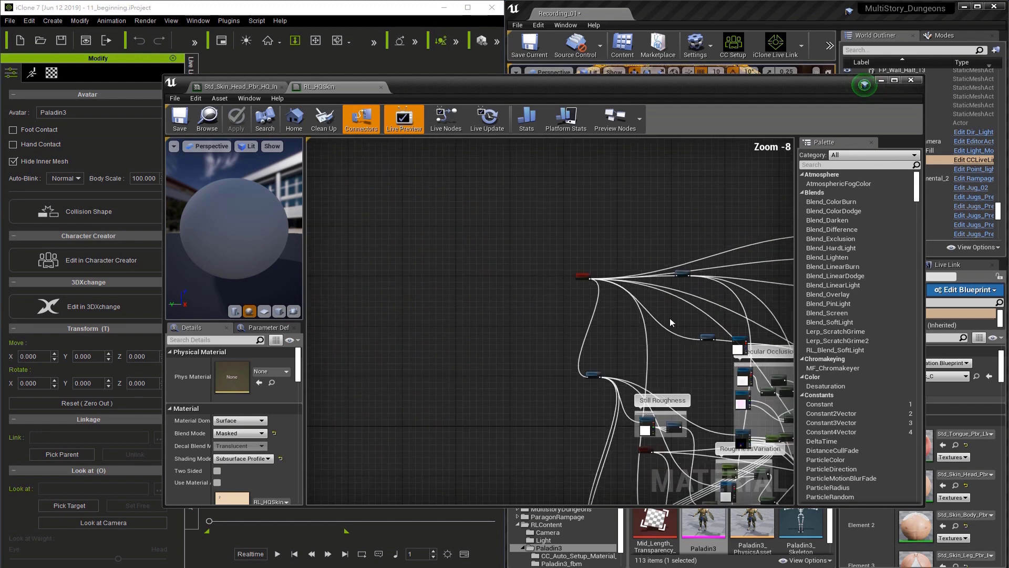
right_drag(691, 322, 450, 292)
scroll(588, 288, down, 2)
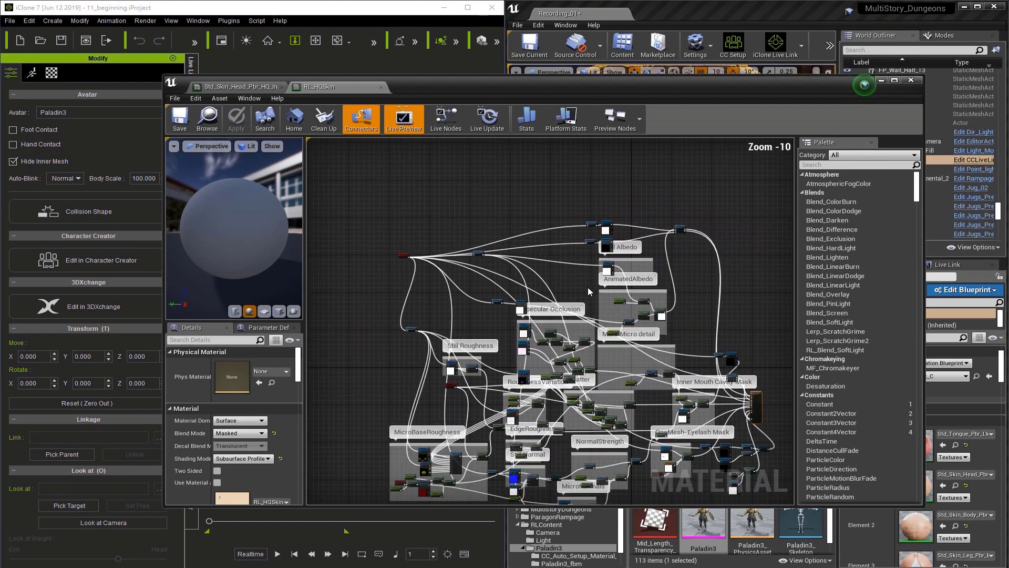
scroll(588, 287, down, 1)
scroll(646, 267, up, 1)
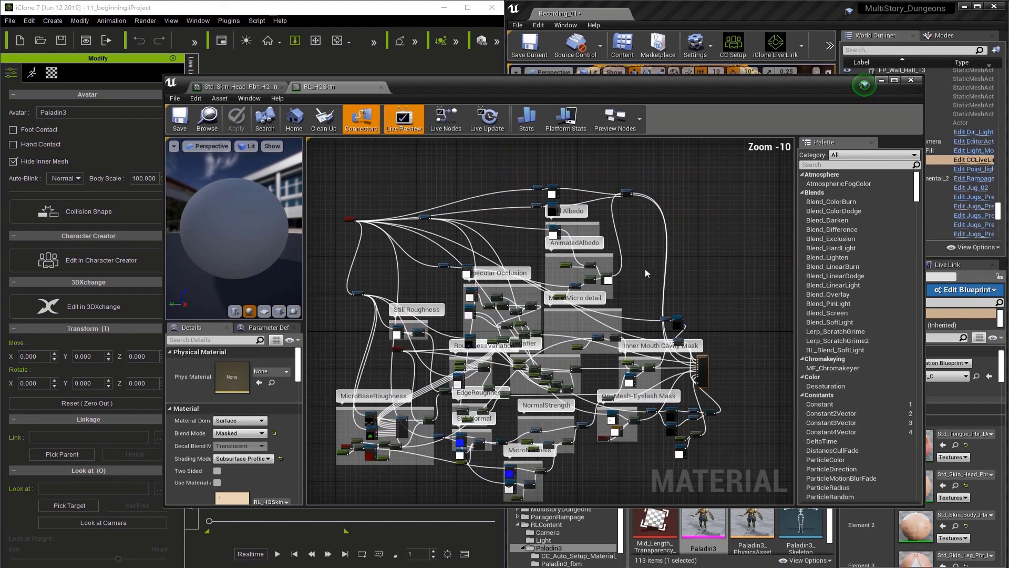